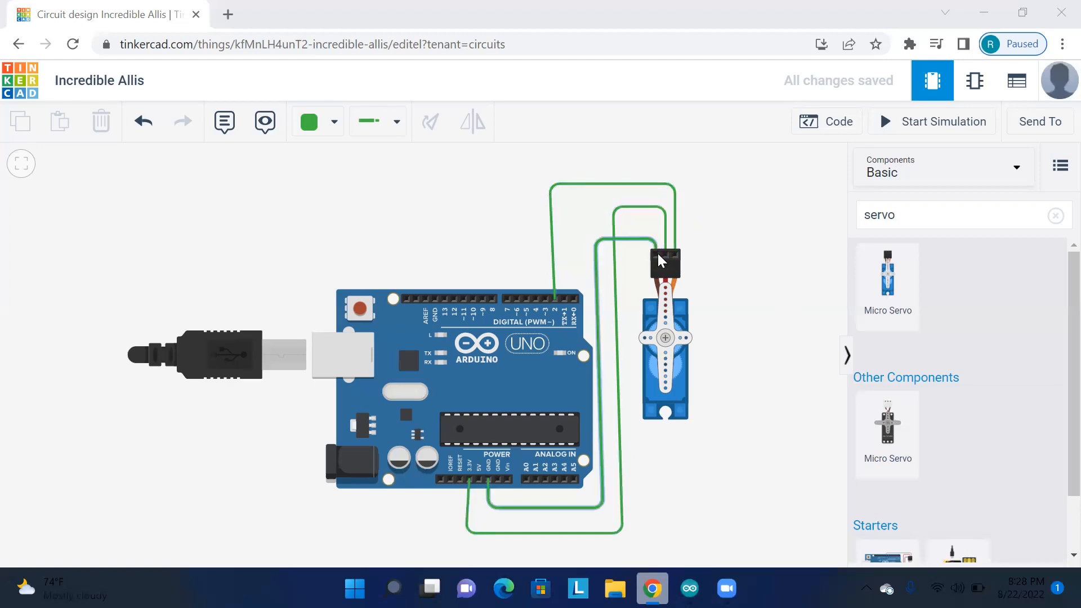
# Highlight attach pin 2, pos=0, write(pos) and both delay(1000) lines of the sketch
pyautogui.click(818, 124)
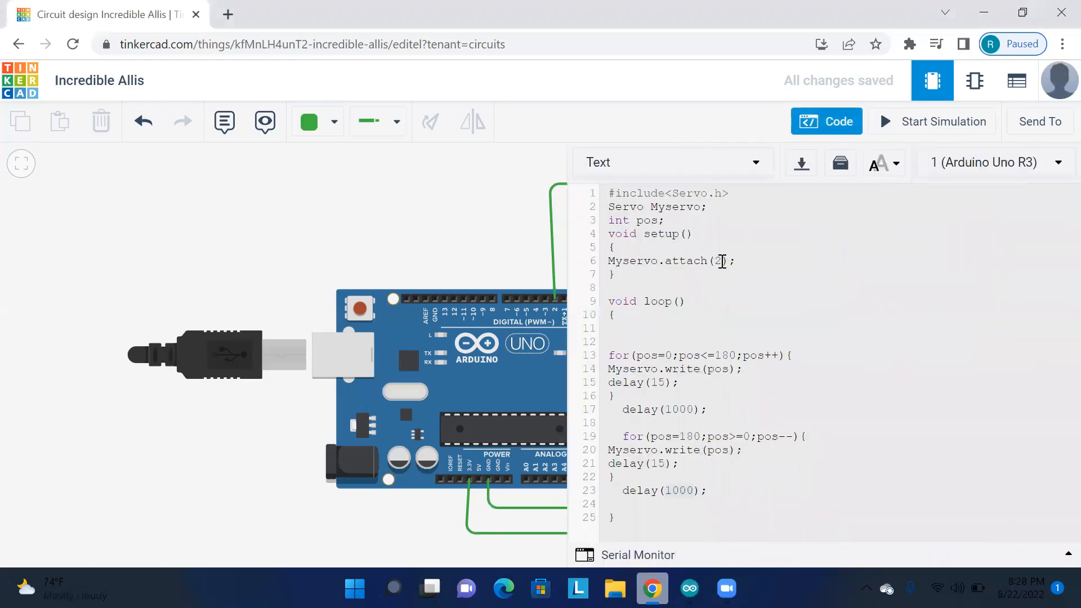
pyautogui.moveTo(712, 262); pyautogui.dragTo(725, 261)
pyautogui.doubleClick(667, 355)
pyautogui.moveTo(708, 369); pyautogui.dragTo(730, 369)
pyautogui.moveTo(666, 409)
pyautogui.mouseDown()
pyautogui.moveTo(692, 409)
pyautogui.moveTo(701, 436)
pyautogui.moveTo(731, 452)
pyautogui.mouseUp()
pyautogui.moveTo(664, 491); pyautogui.dragTo(693, 493)
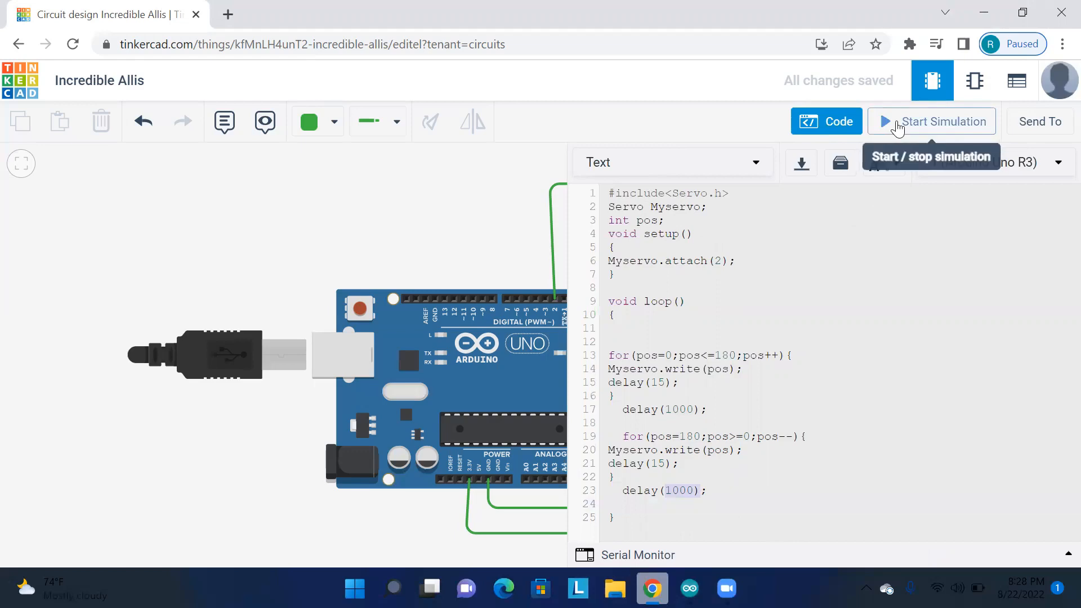
# Start the simulation and hide the code to watch the servo sweep
pyautogui.click(886, 121)
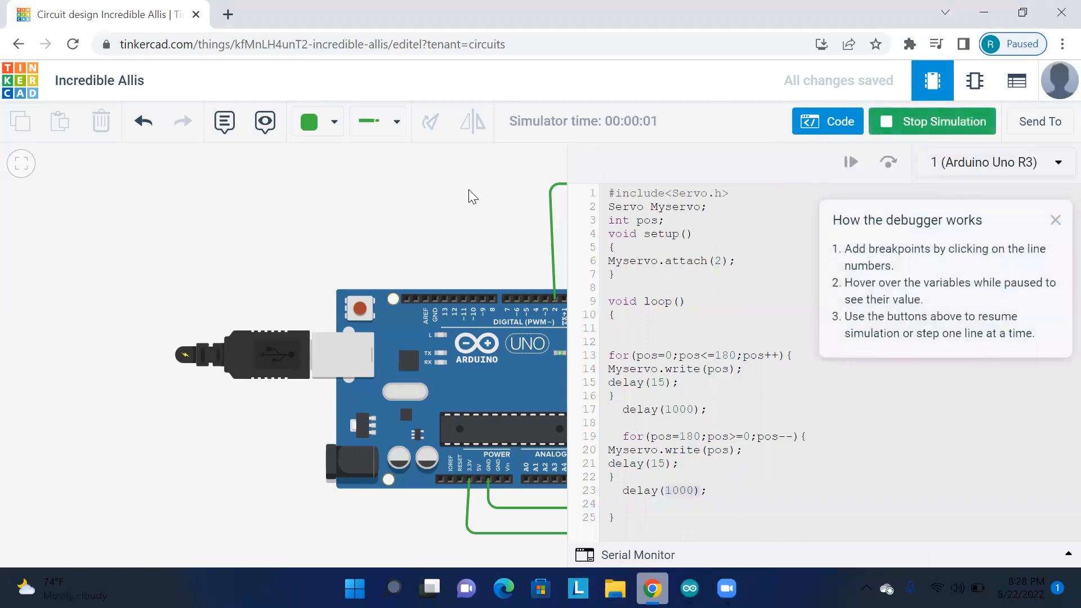
pyautogui.click(812, 125)
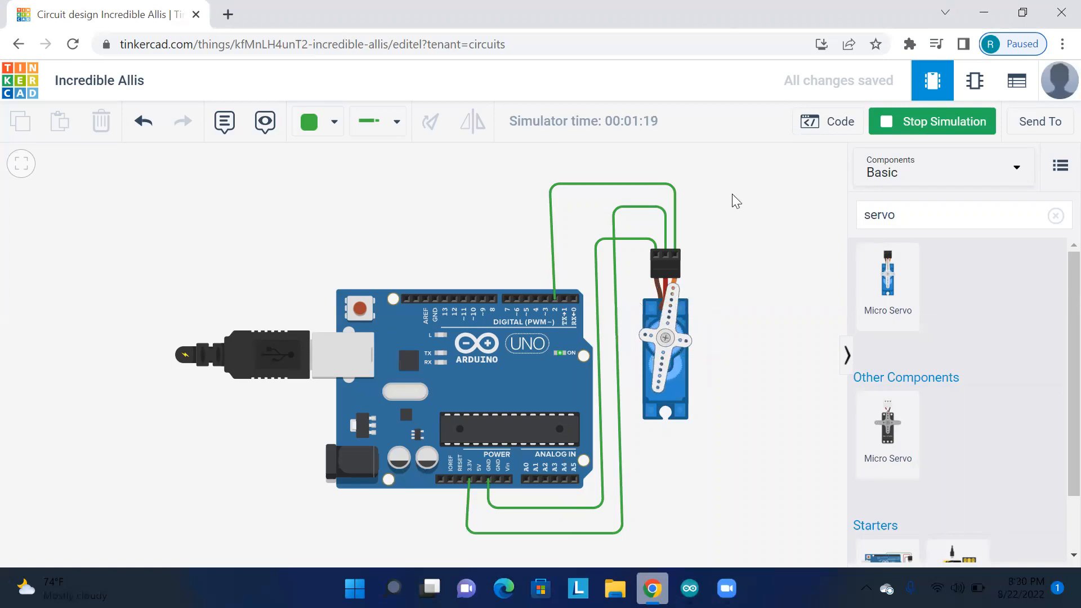
# Stop the simulation and place the caret after pin 2 in Myservo.attach(2)
pyautogui.click(878, 123)
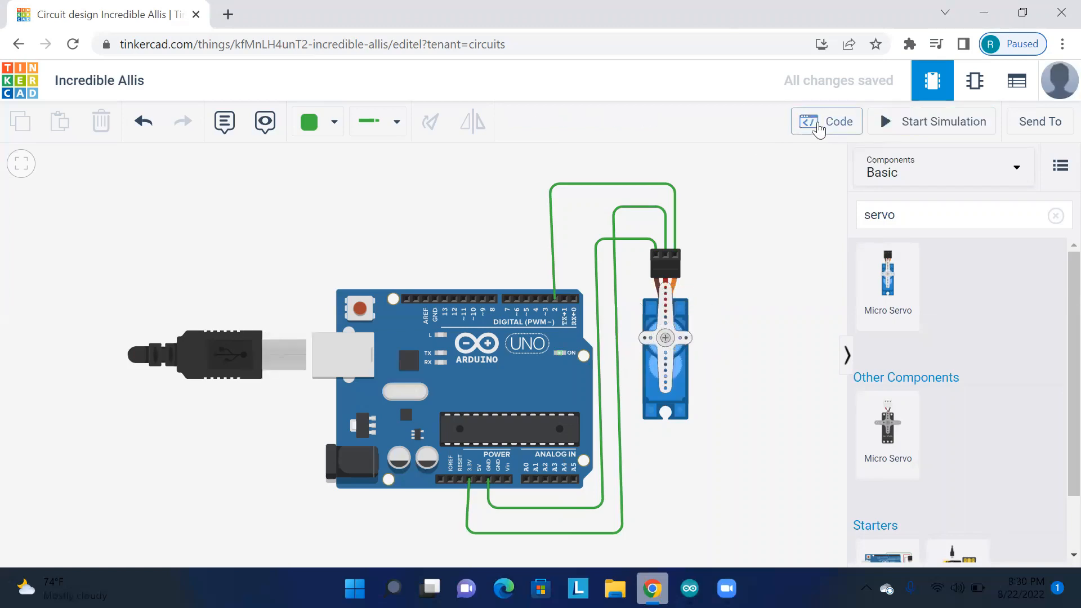
pyautogui.click(823, 121)
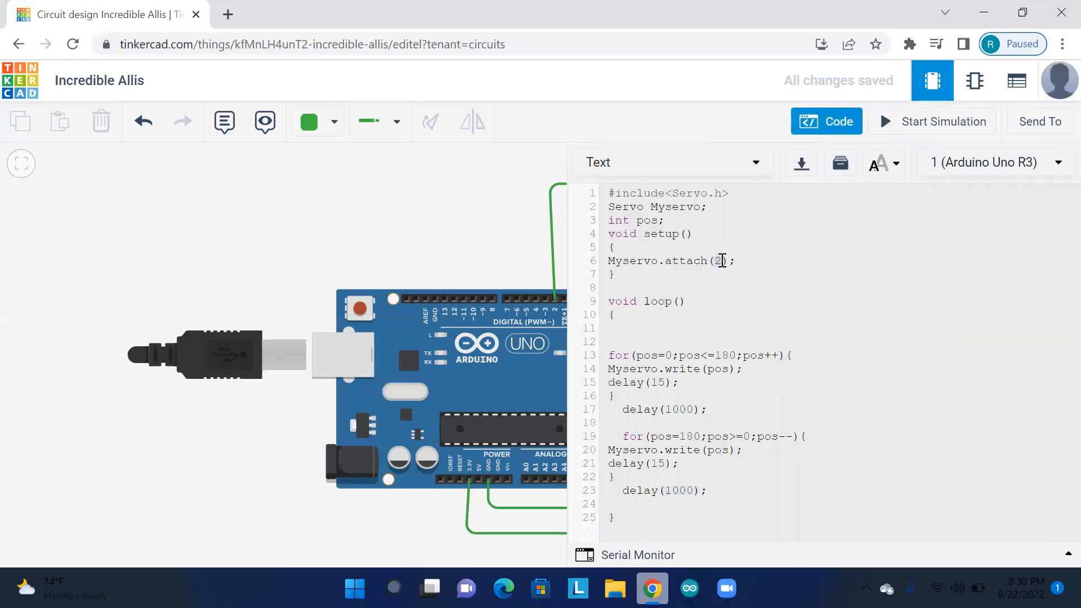
pyautogui.click(723, 260)
pyautogui.write('500,')
pyautogui.write('2500')
# Start the simulation with the 500–2500 pulse range and hide the code
pyautogui.click(912, 127)
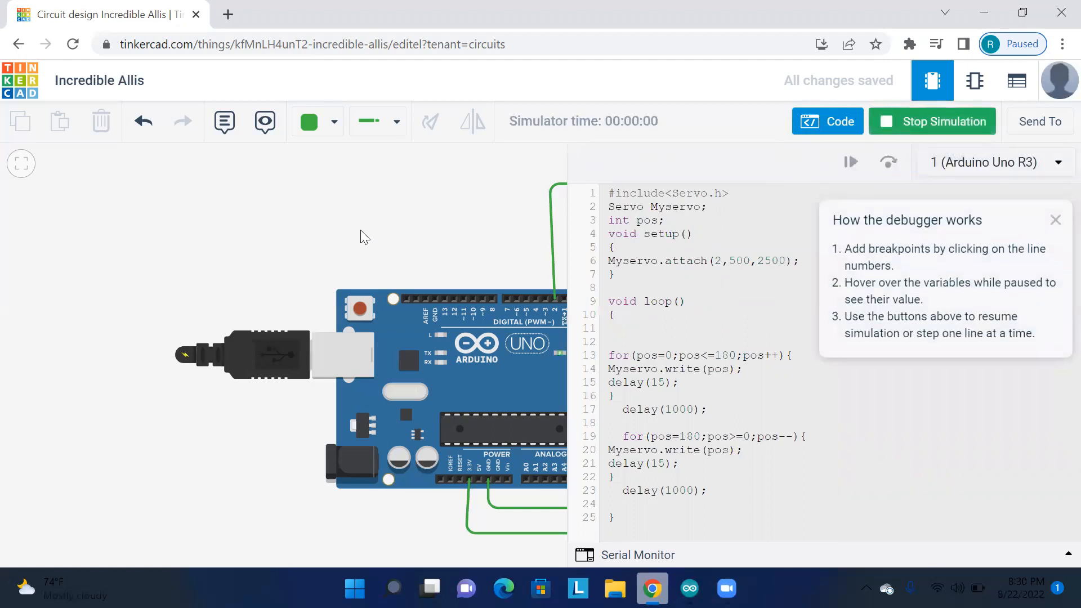
pyautogui.click(823, 122)
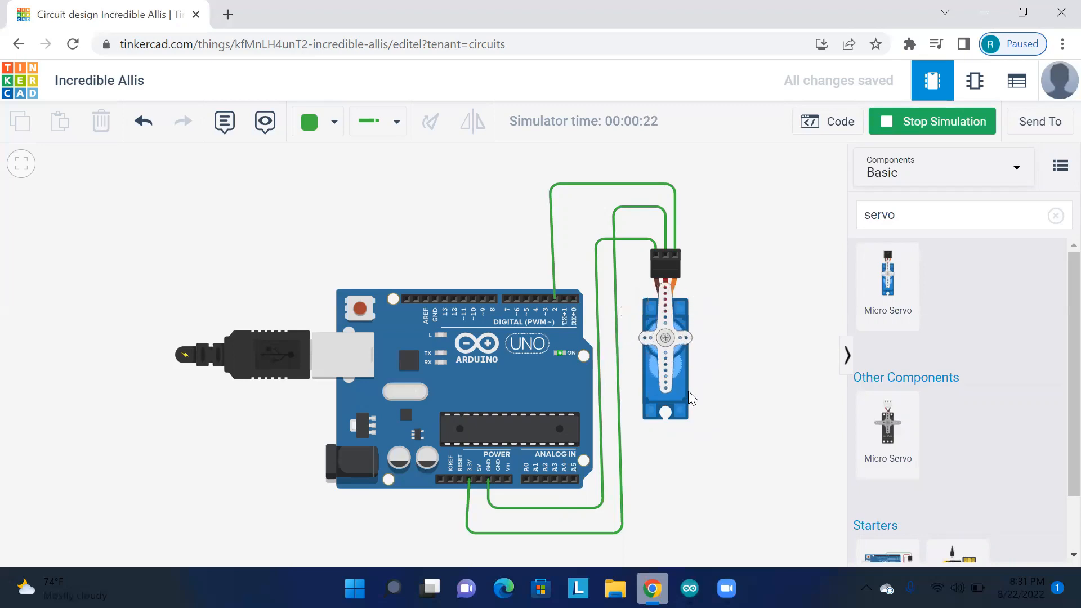
# Stop the simulation and highlight .attach on line 6 of the sketch
pyautogui.click(842, 128)
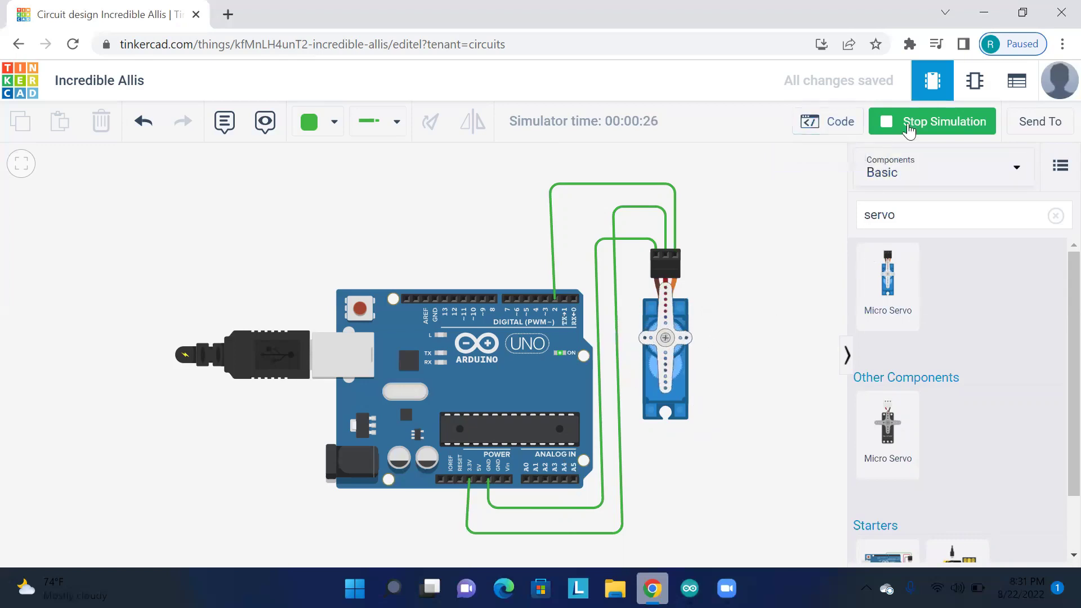
pyautogui.click(841, 124)
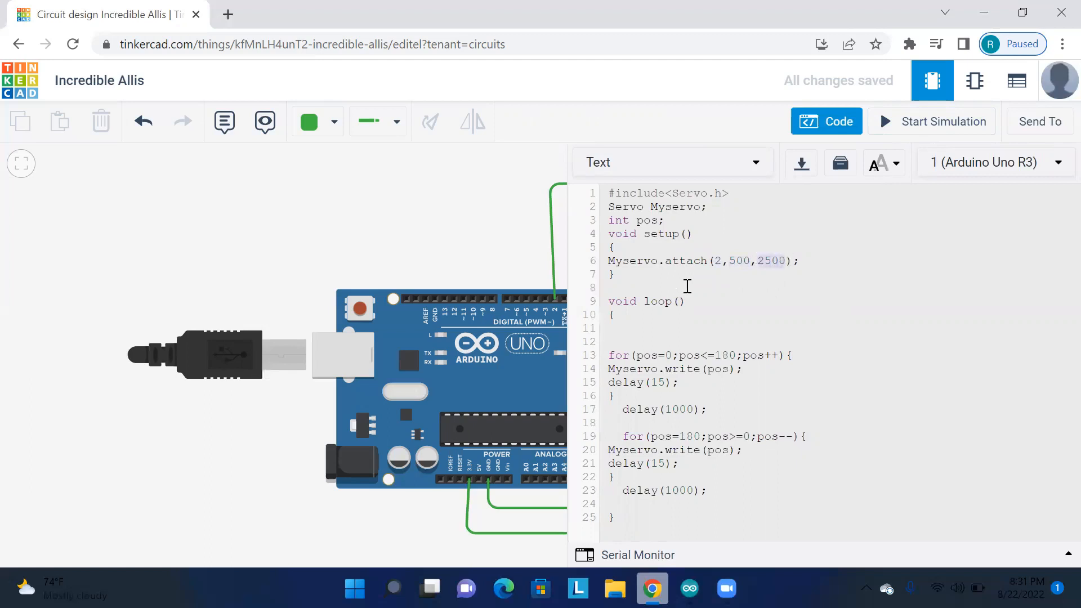
pyautogui.moveTo(661, 261); pyautogui.dragTo(707, 261)
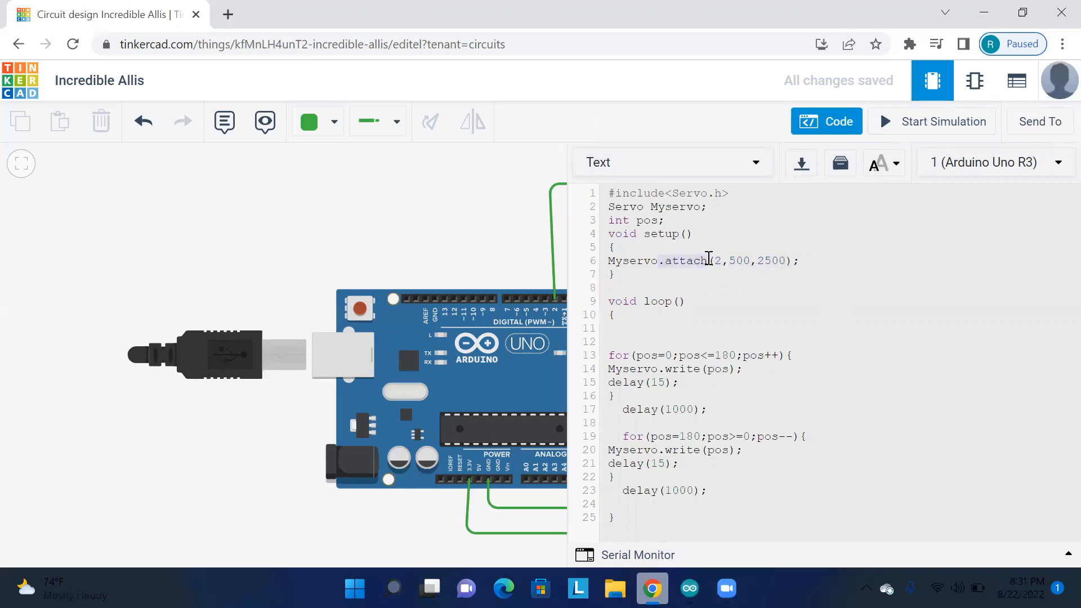